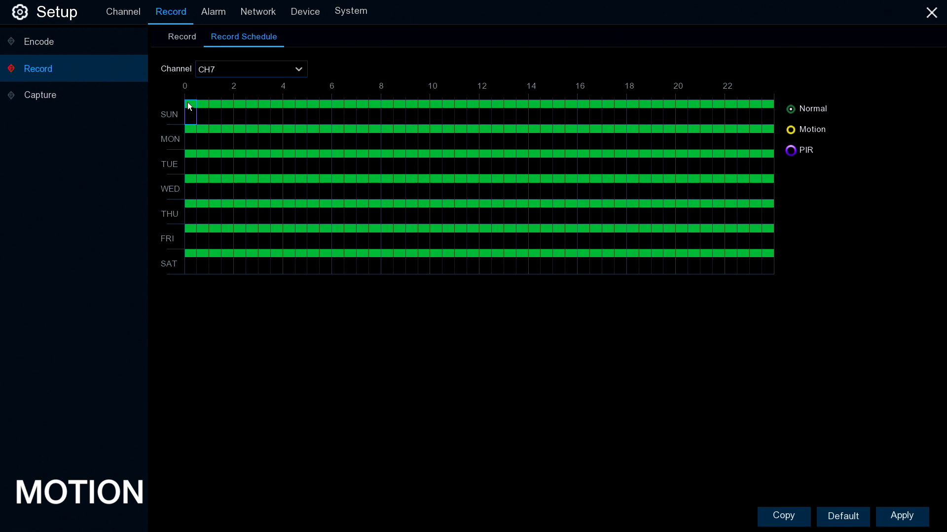
# Replace CH7's normal schedule with Motion recording all day, every day, and save it.
pyautogui.moveTo(188, 102); pyautogui.dragTo(776, 275)
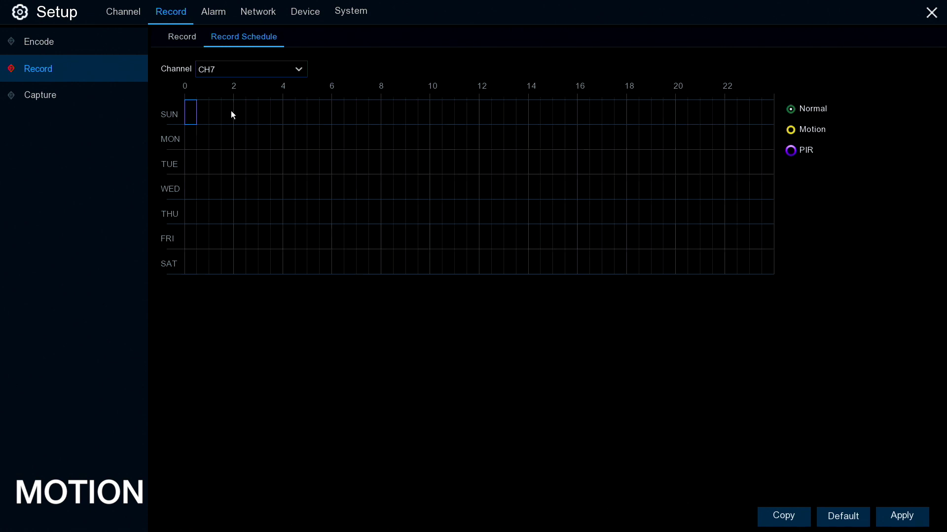
pyautogui.click(791, 131)
pyautogui.moveTo(195, 267); pyautogui.dragTo(779, 279)
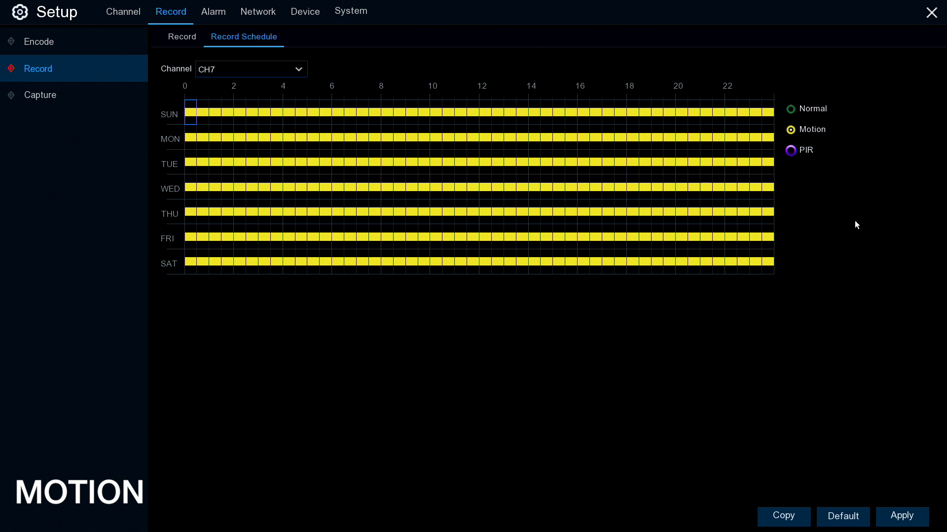
pyautogui.click(903, 518)
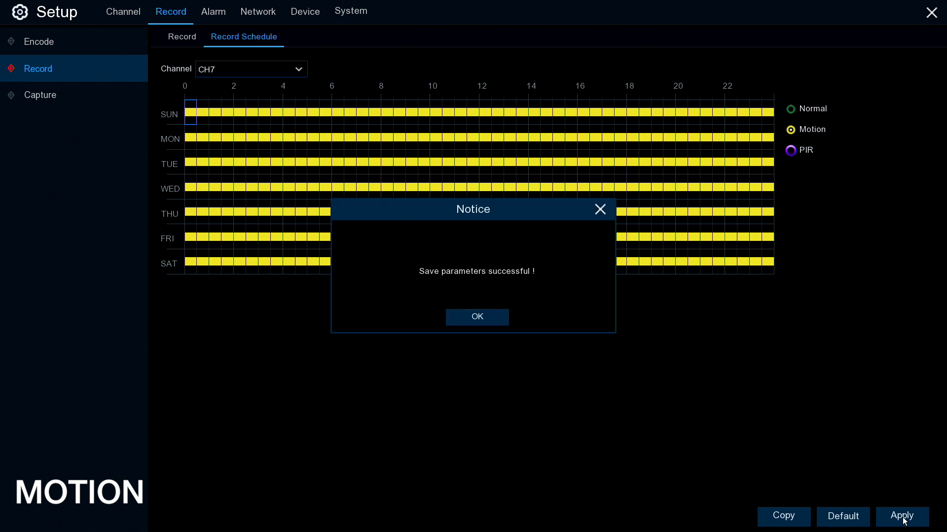
pyautogui.click(485, 319)
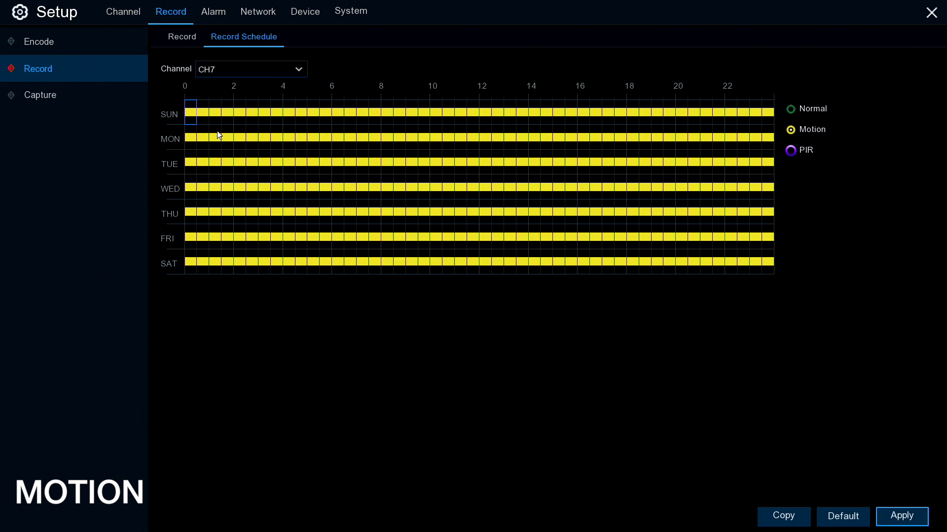
pyautogui.click(217, 64)
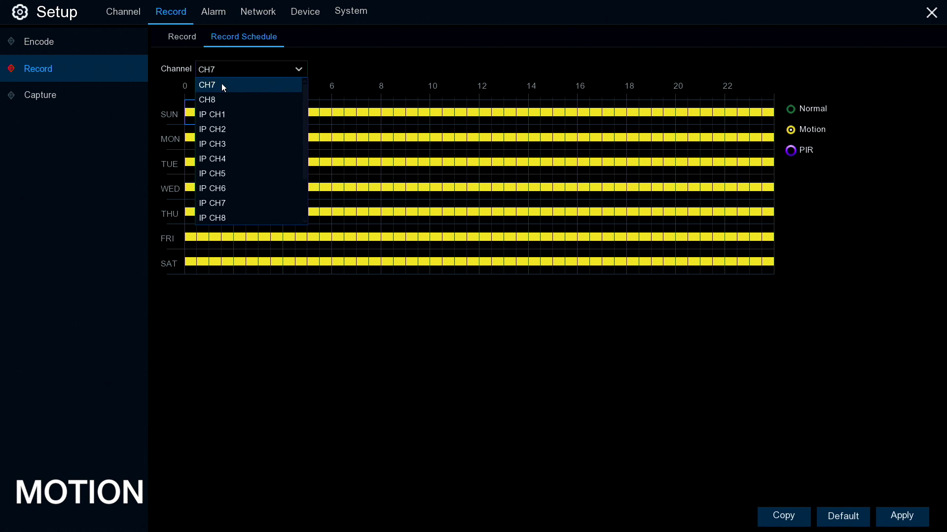
pyautogui.click(212, 100)
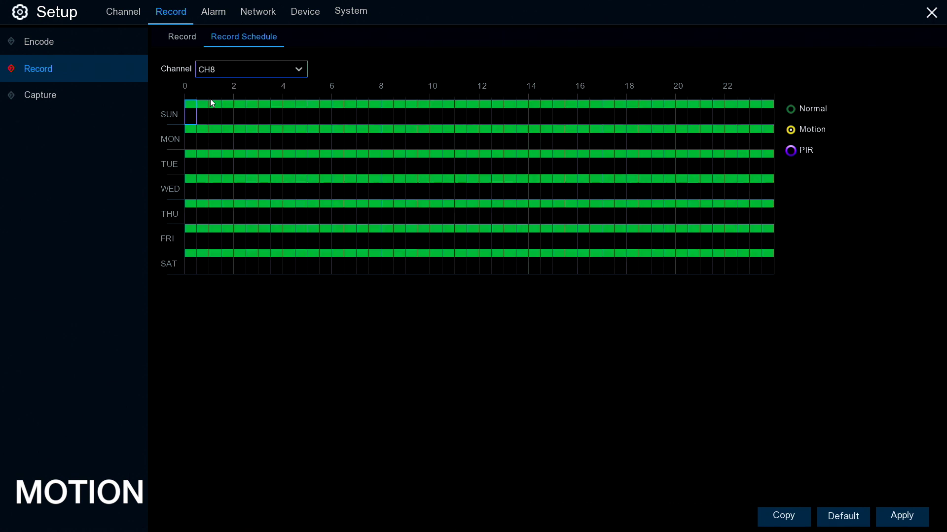
pyautogui.click(220, 69)
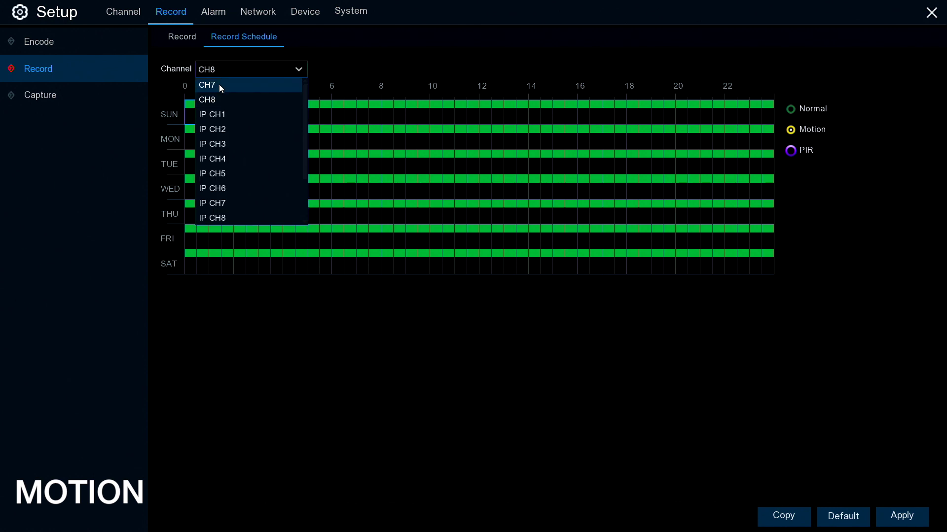
pyautogui.click(220, 87)
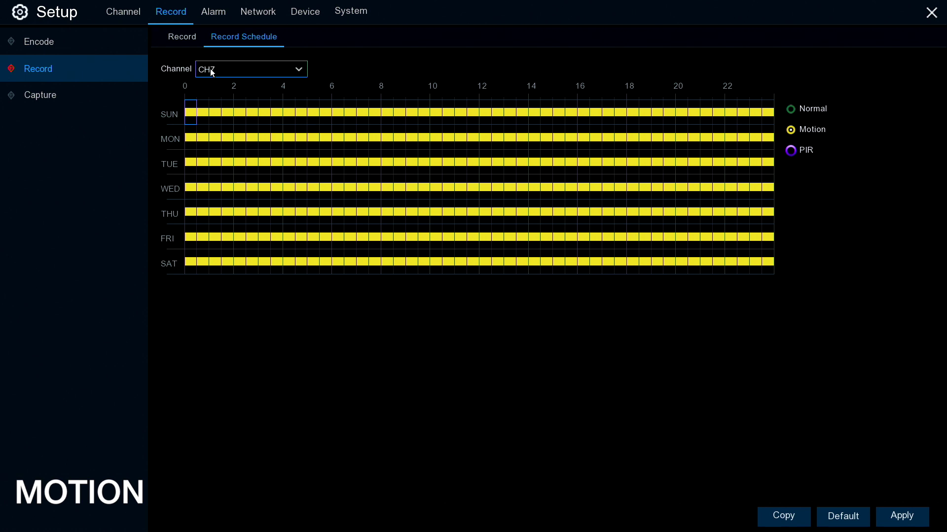
pyautogui.click(211, 70)
pyautogui.click(211, 97)
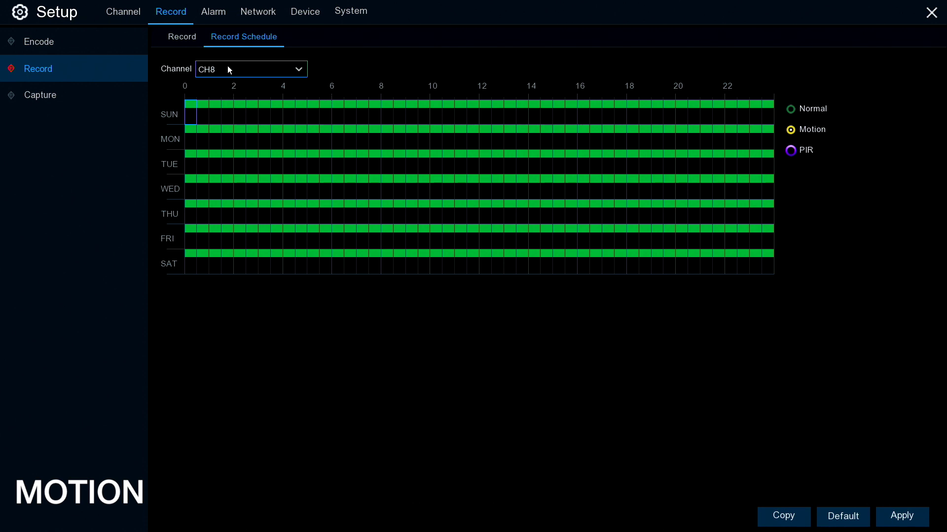
pyautogui.click(228, 69)
pyautogui.click(226, 88)
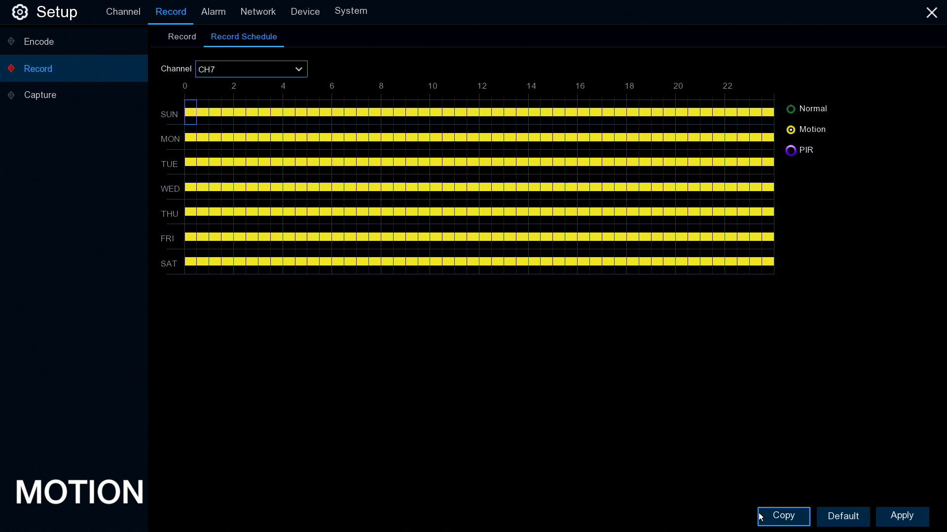
pyautogui.click(789, 519)
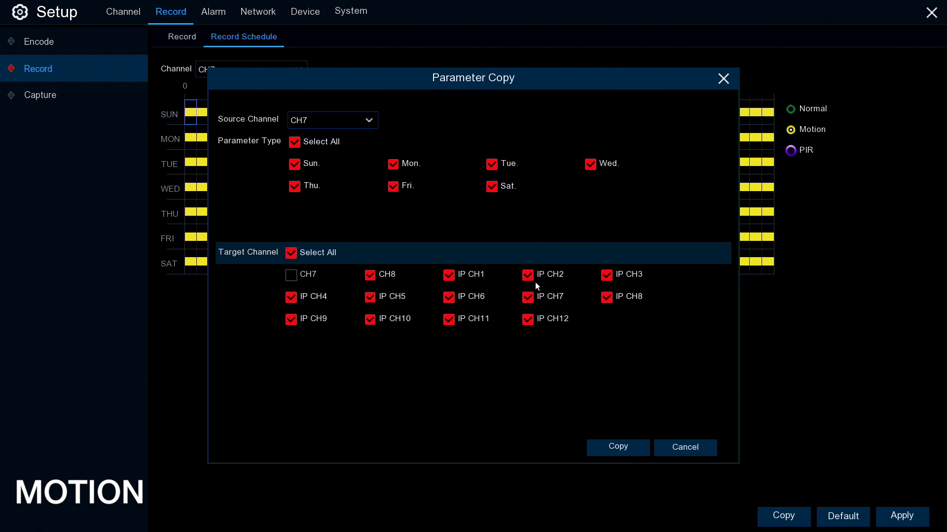
# Copy CH7's motion schedule to all other channels and check the copy on CH8.
pyautogui.click(620, 449)
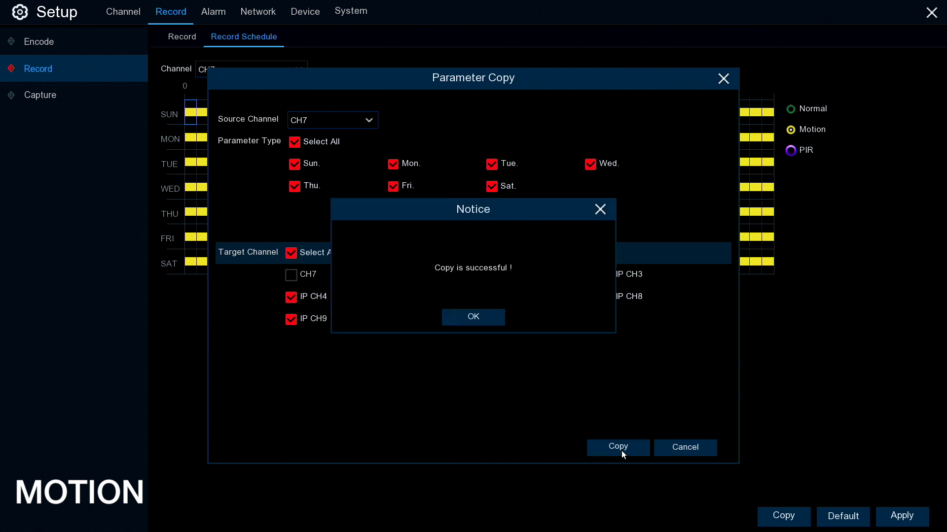
pyautogui.click(473, 317)
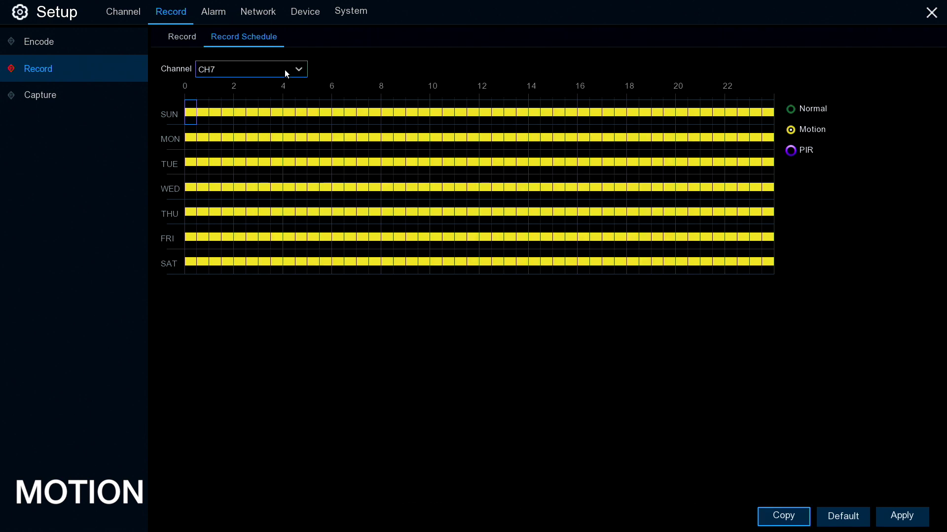
pyautogui.click(281, 70)
pyautogui.click(255, 99)
# Switch the schedule view back to CH7.
pyautogui.click(235, 72)
pyautogui.click(238, 85)
pyautogui.click(238, 72)
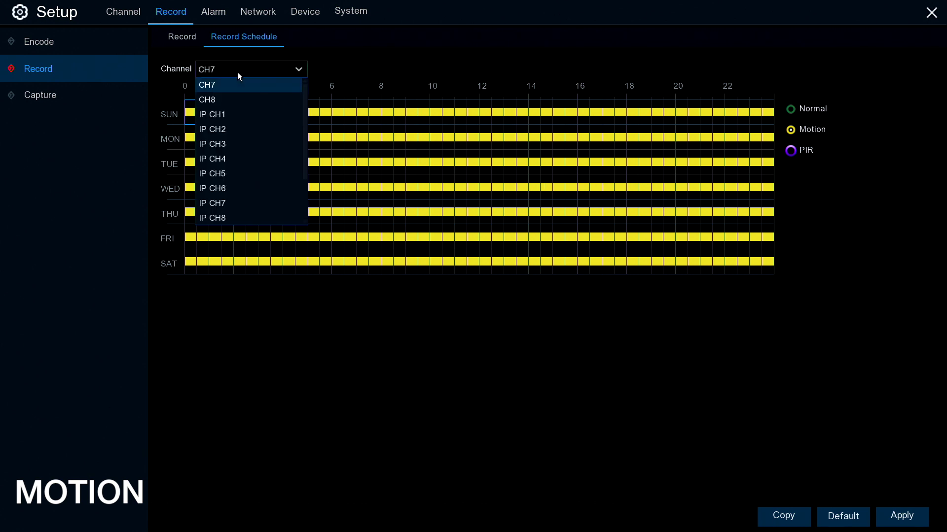
pyautogui.click(237, 86)
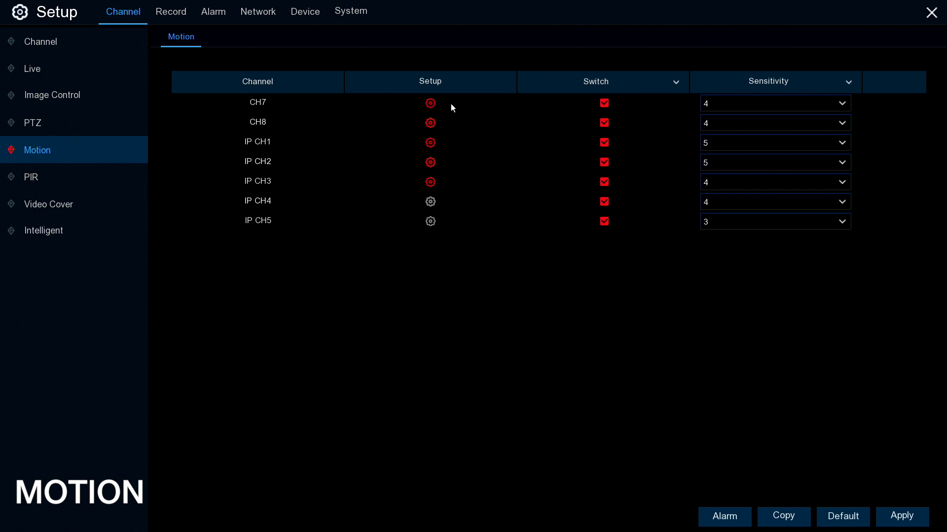
# Replace CH7's large road motion zone with a small zone by the distant signs.
pyautogui.click(431, 103)
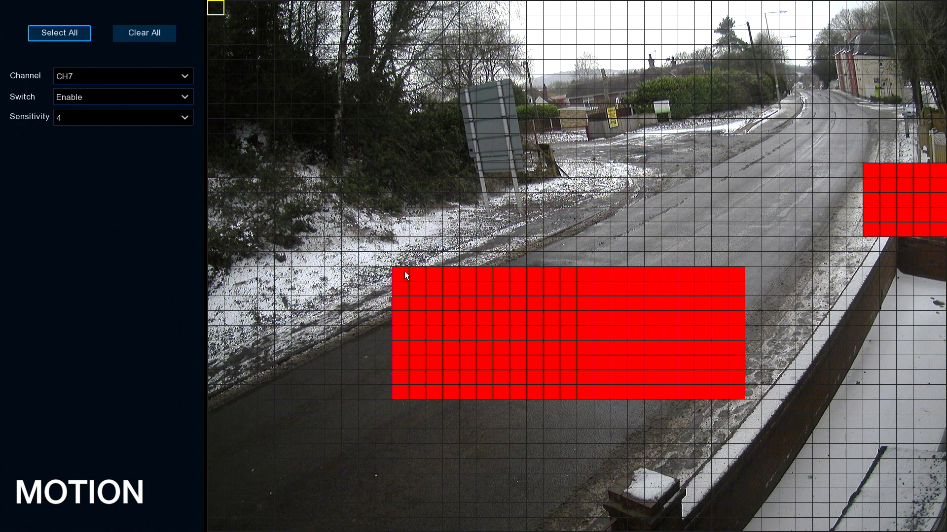
pyautogui.moveTo(398, 274); pyautogui.dragTo(734, 392)
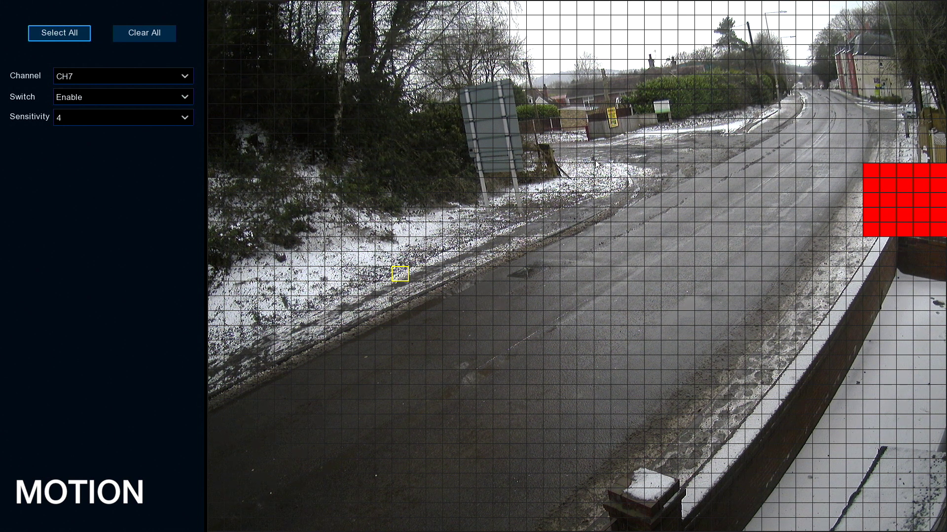
pyautogui.moveTo(568, 126)
pyautogui.mouseDown()
pyautogui.moveTo(592, 170)
pyautogui.moveTo(619, 170)
pyautogui.mouseUp()
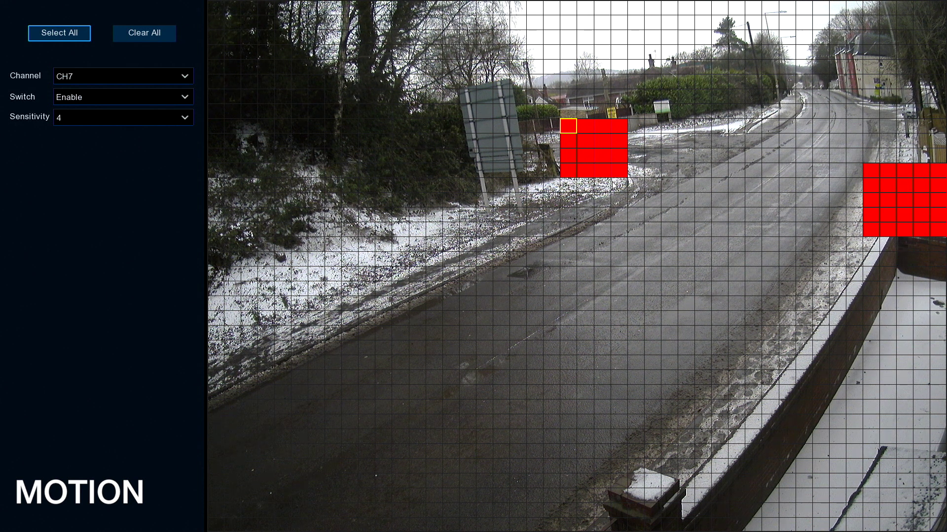
pyautogui.rightClick(616, 224)
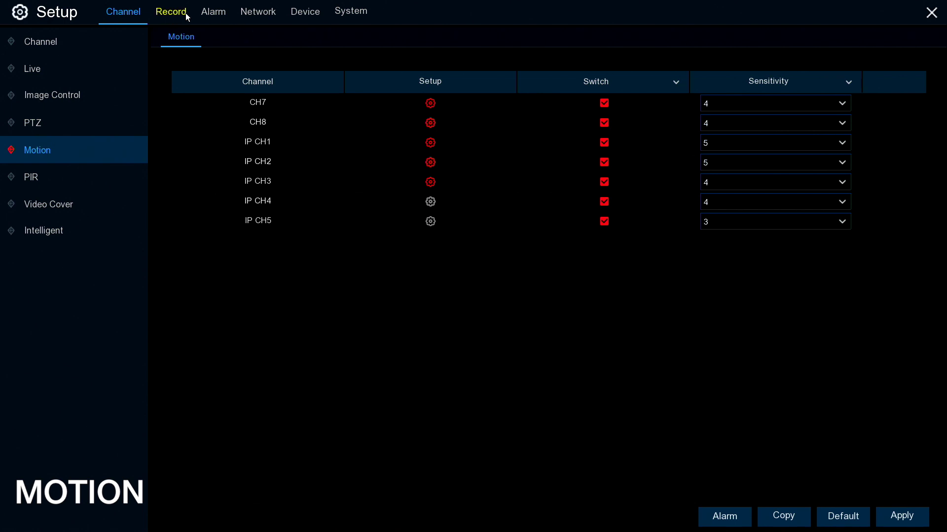
pyautogui.click(206, 12)
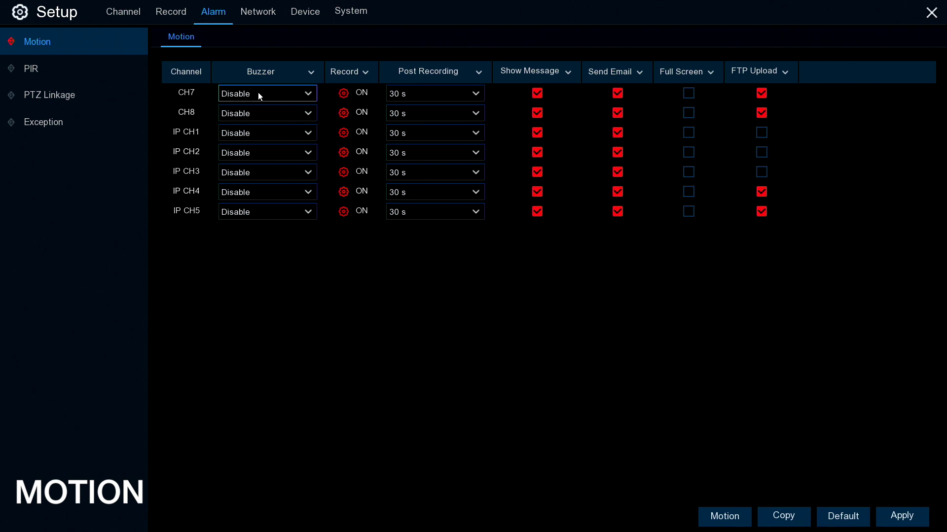
# Keep CH7's motion buzzer on Disable and review its record channels (CH7, IP 8 and 9).
pyautogui.click(300, 92)
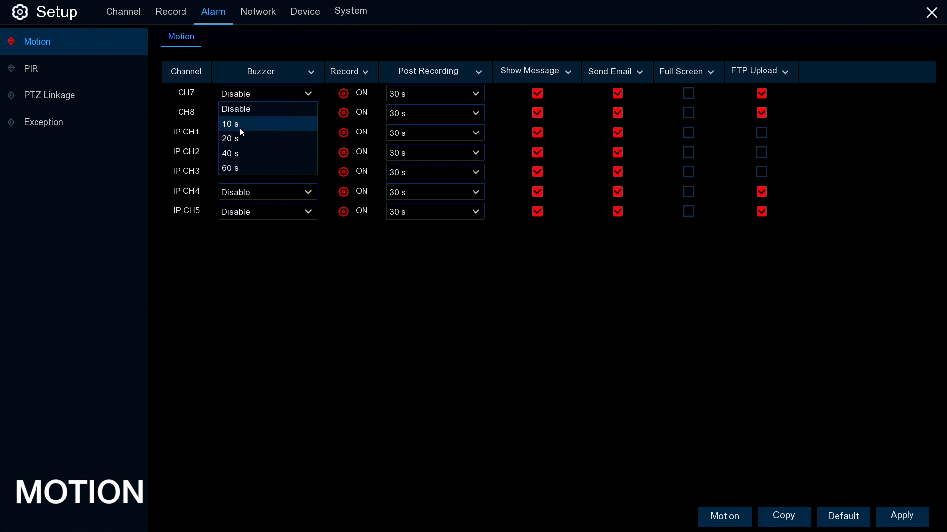
pyautogui.click(252, 109)
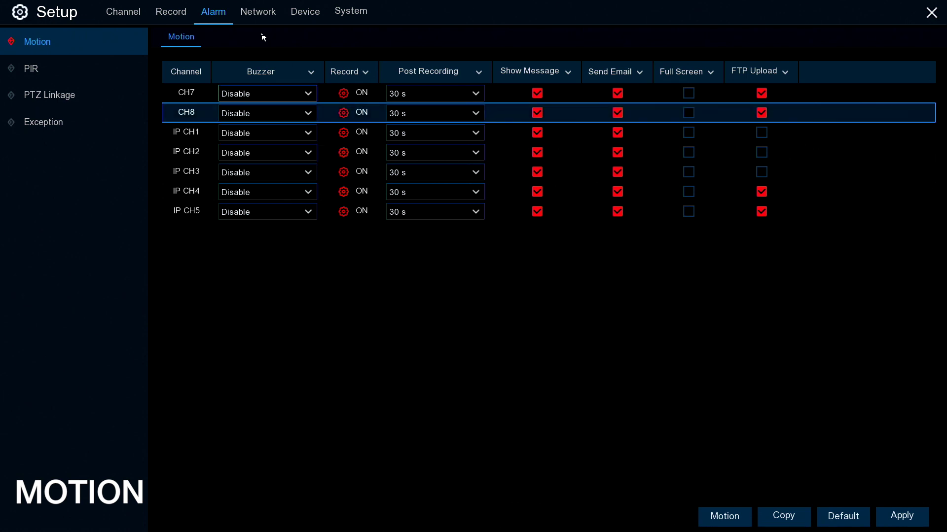
pyautogui.click(344, 93)
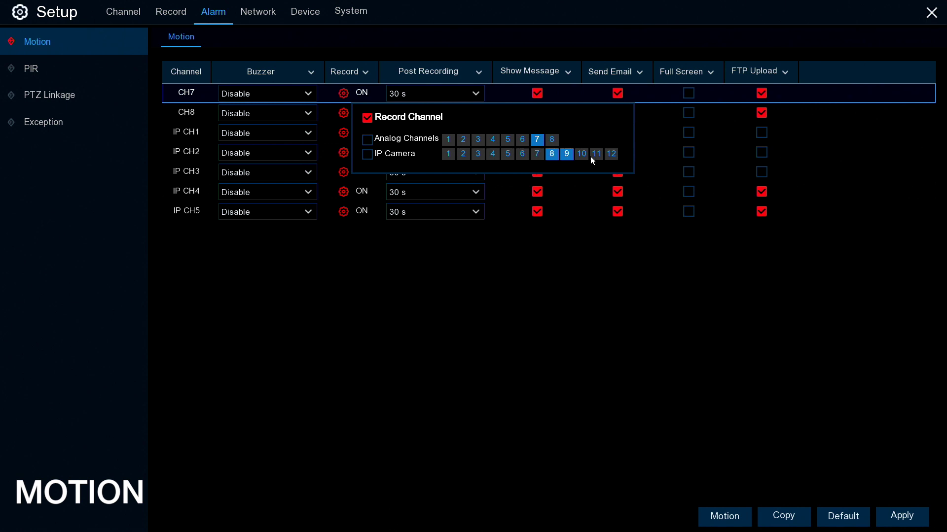
# Close the record channel list, keep CH7's post recording at 30 s and Show Message on.
pyautogui.click(531, 311)
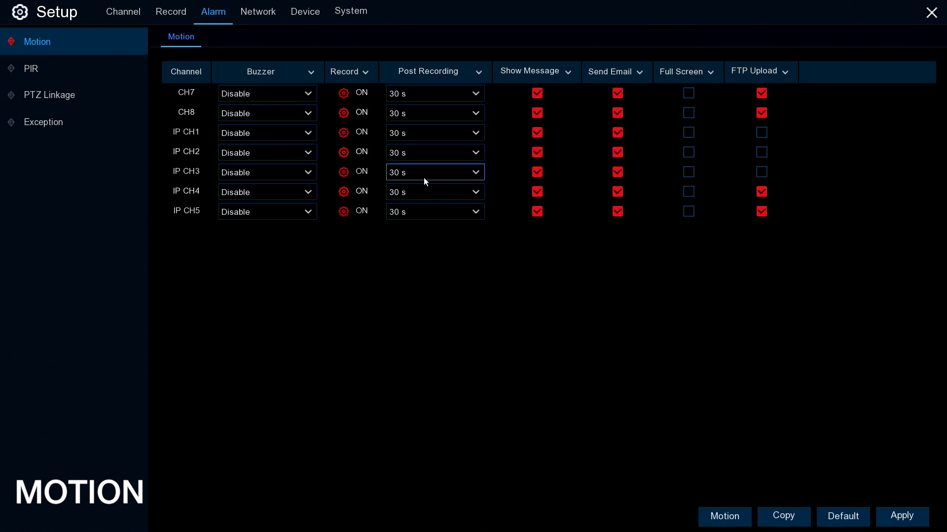
pyautogui.click(418, 94)
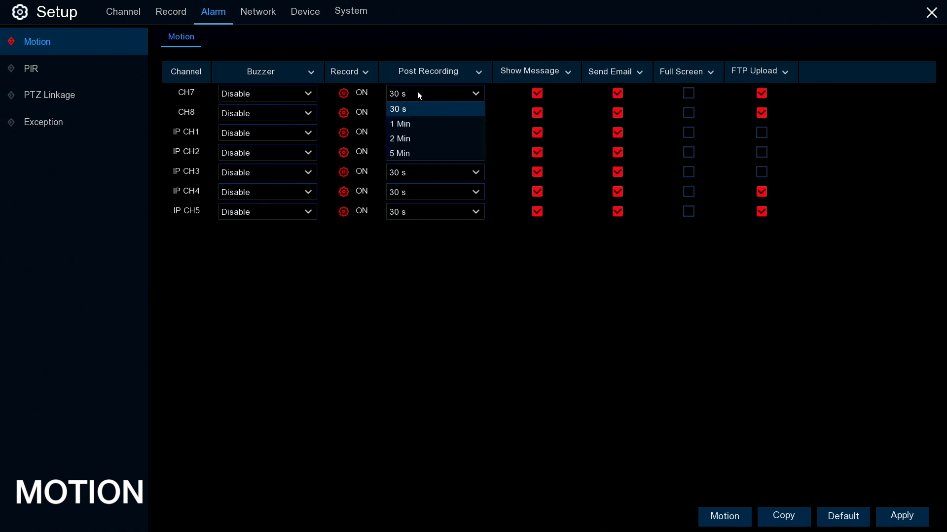
pyautogui.click(418, 95)
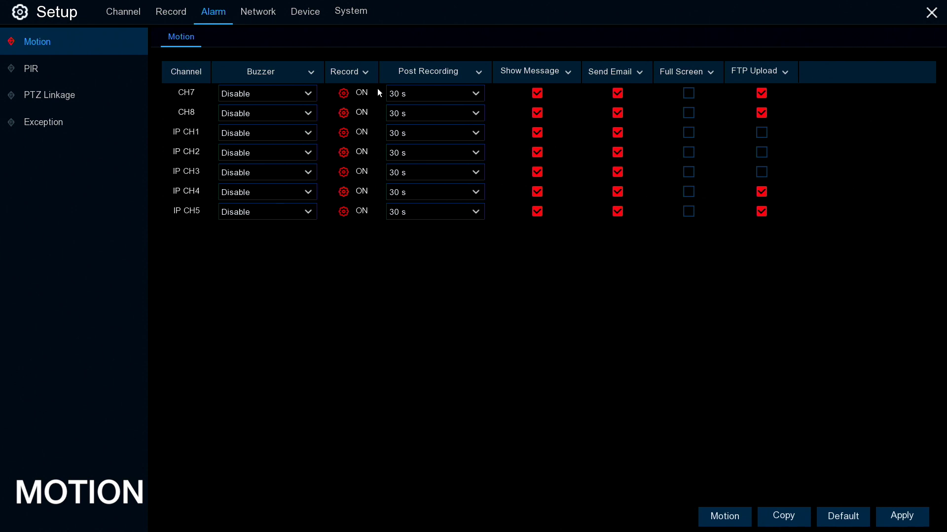
pyautogui.click(437, 91)
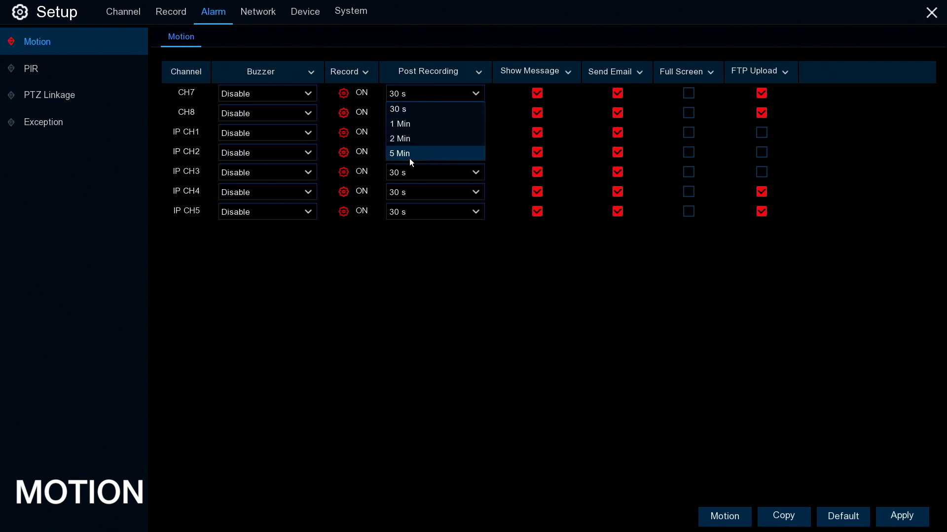
pyautogui.click(538, 93)
pyautogui.click(537, 93)
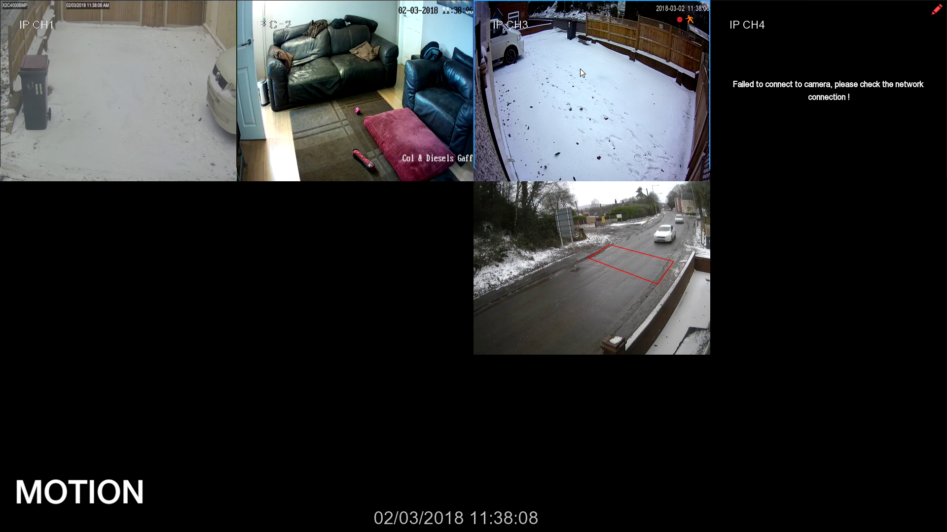
# Enlarge the IP CH3 snowy driveway camera to full screen in live view.
pyautogui.doubleClick(580, 69)
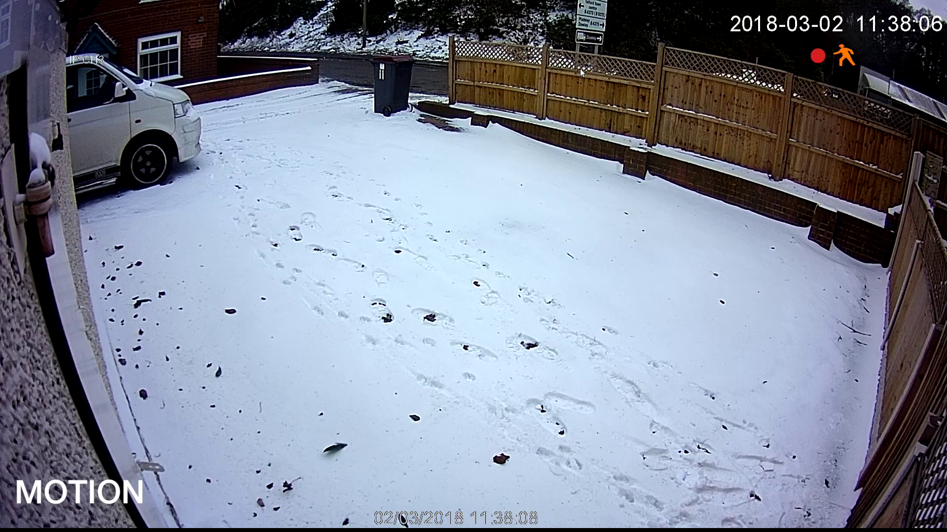
pyautogui.click(534, 247)
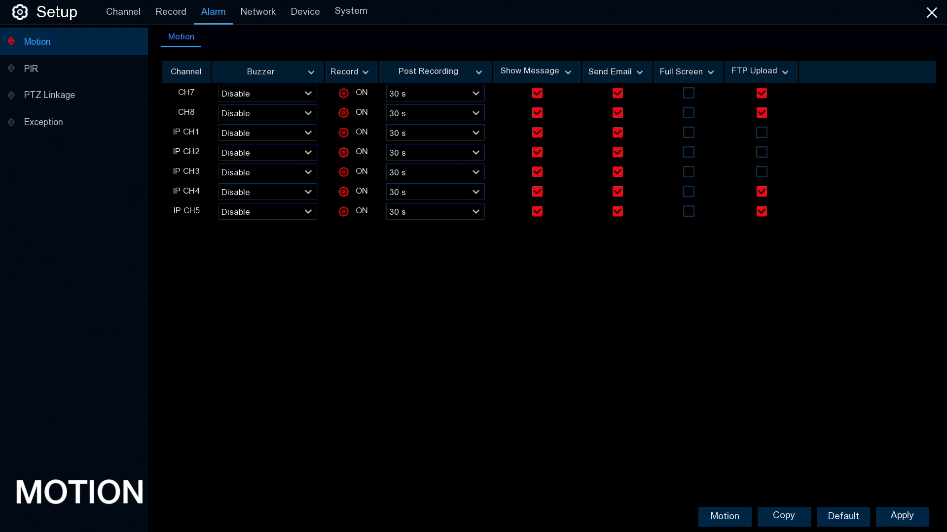
# Close the motion alarm settings page.
pyautogui.click(931, 12)
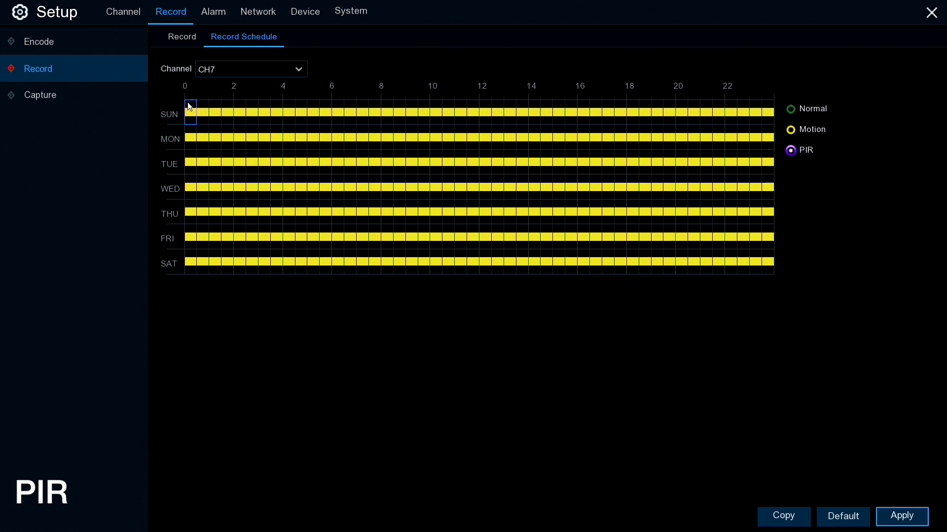
# Switch CH7's whole-week schedule from Motion to PIR recording.
pyautogui.moveTo(187, 118); pyautogui.dragTo(786, 273)
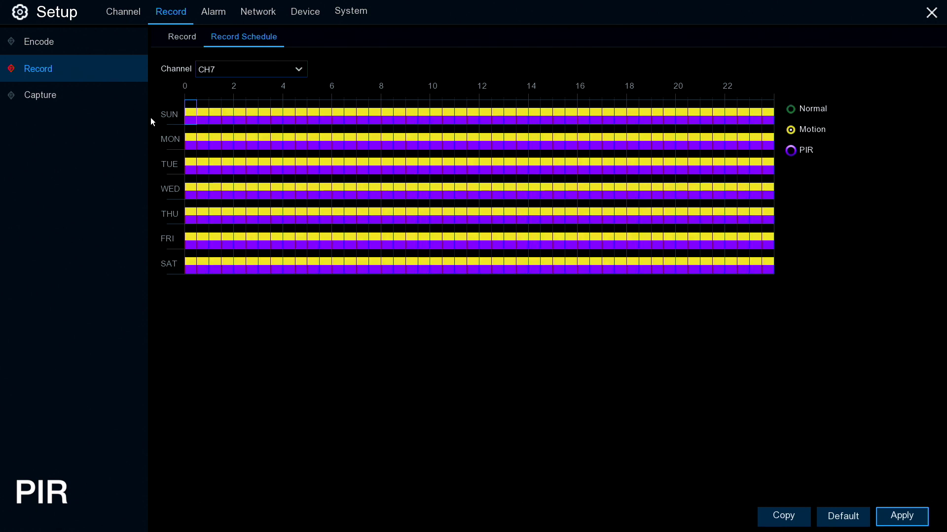
pyautogui.moveTo(194, 112); pyautogui.dragTo(821, 270)
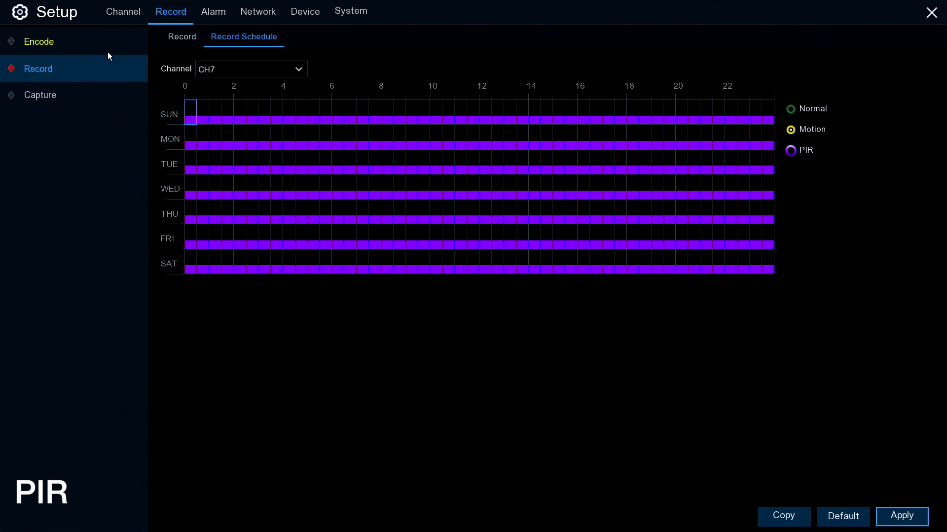
pyautogui.click(113, 15)
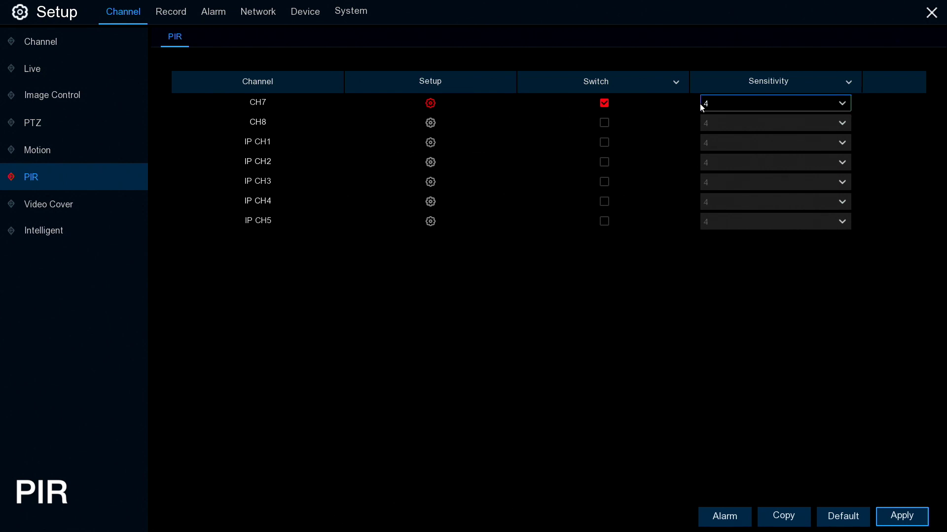
# Open the PIR detection area editor for CH7.
pyautogui.click(430, 103)
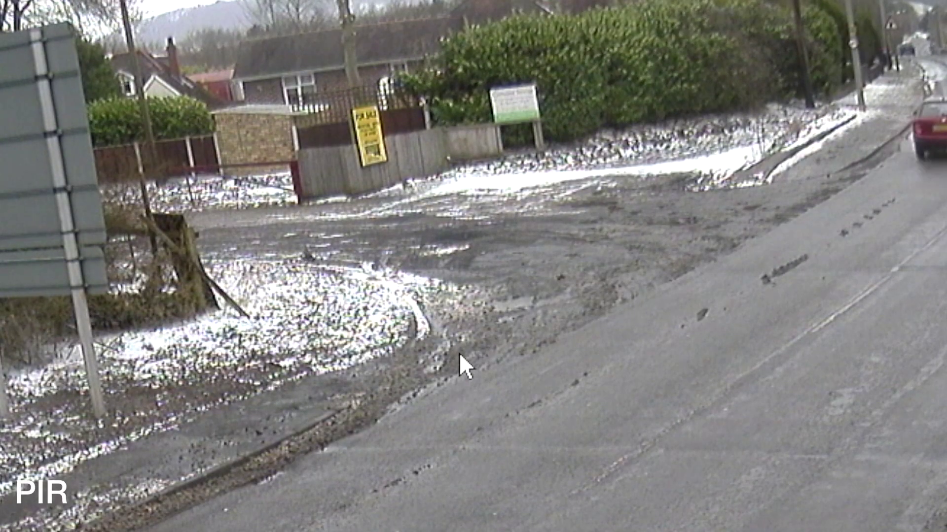
# Outline a PIR detection zone over the muddy verge beside the road.
pyautogui.moveTo(449, 357)
pyautogui.mouseDown()
pyautogui.moveTo(679, 284)
pyautogui.moveTo(788, 190)
pyautogui.mouseUp()
pyautogui.click(791, 194)
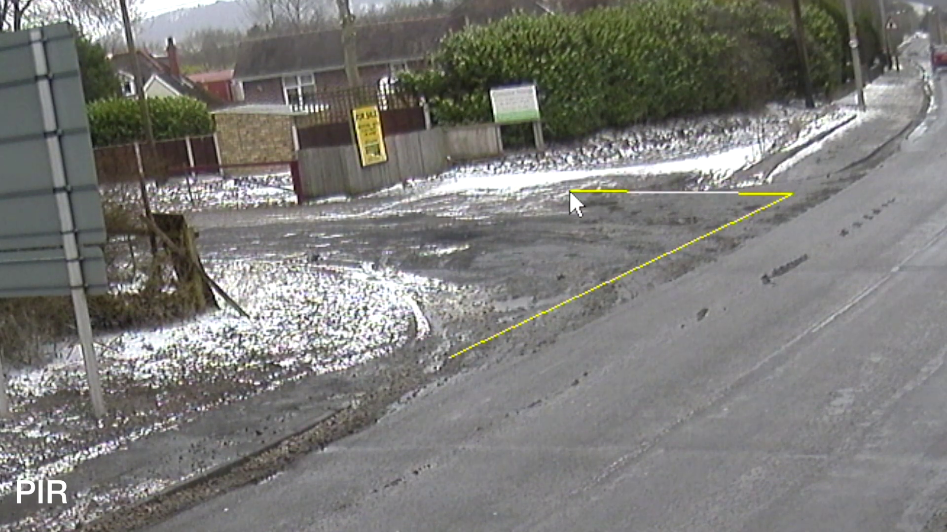
pyautogui.click(313, 227)
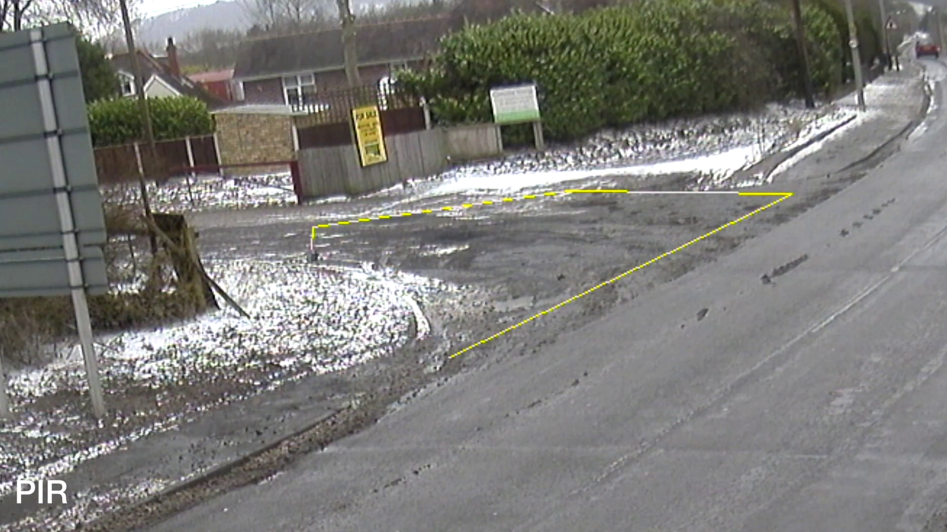
pyautogui.click(448, 357)
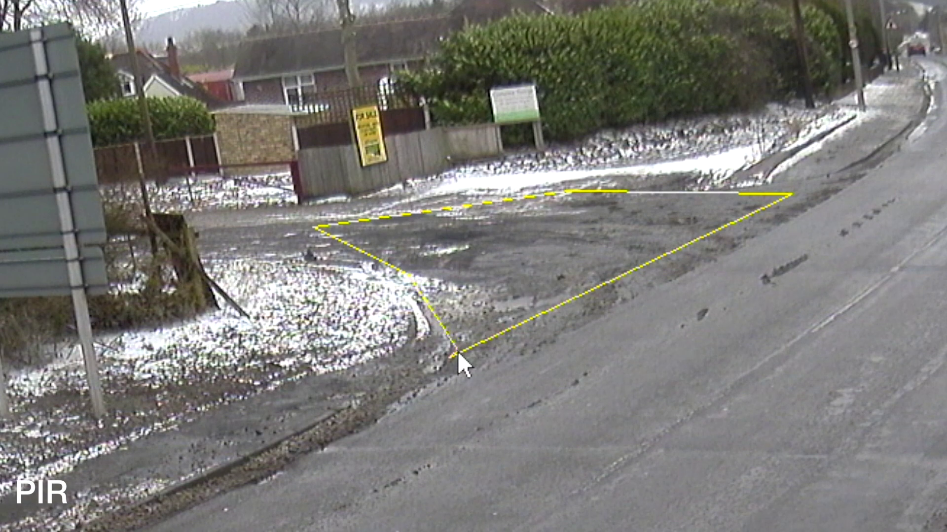
pyautogui.moveTo(429, 352); pyautogui.dragTo(430, 309)
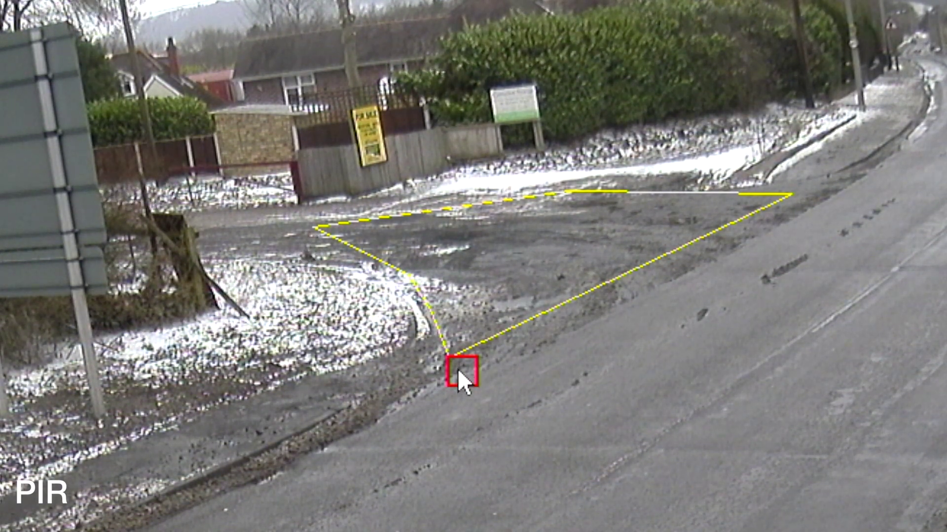
pyautogui.click(471, 365)
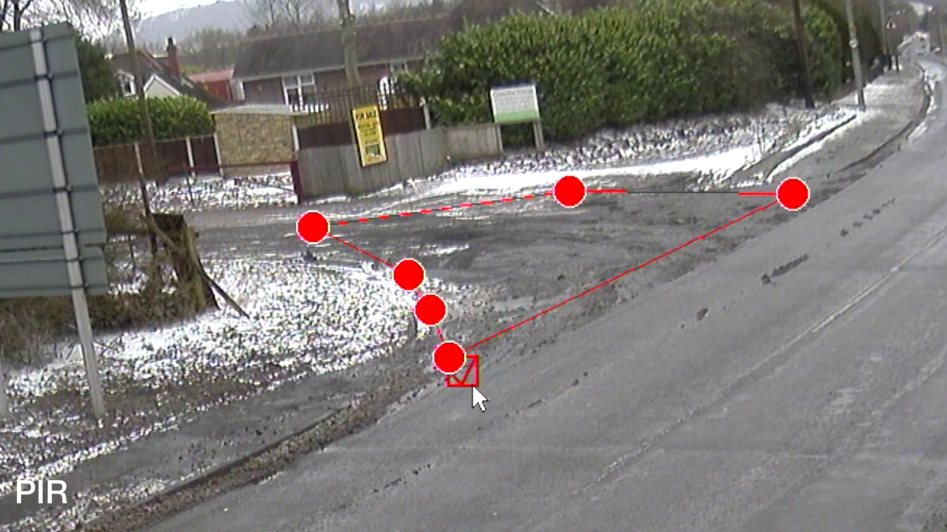
# Adjust the zone's corners and save the PIR detection settings.
pyautogui.moveTo(564, 200); pyautogui.dragTo(498, 171)
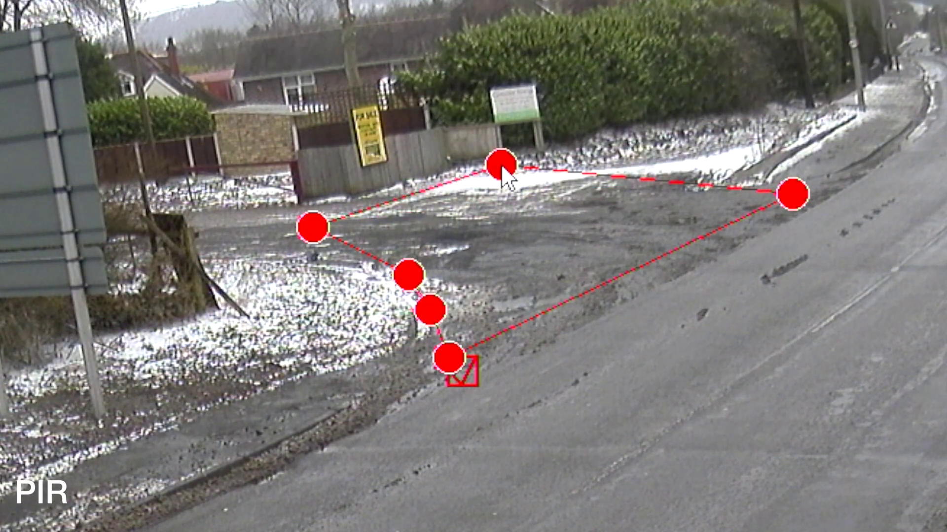
pyautogui.moveTo(795, 185); pyautogui.dragTo(766, 180)
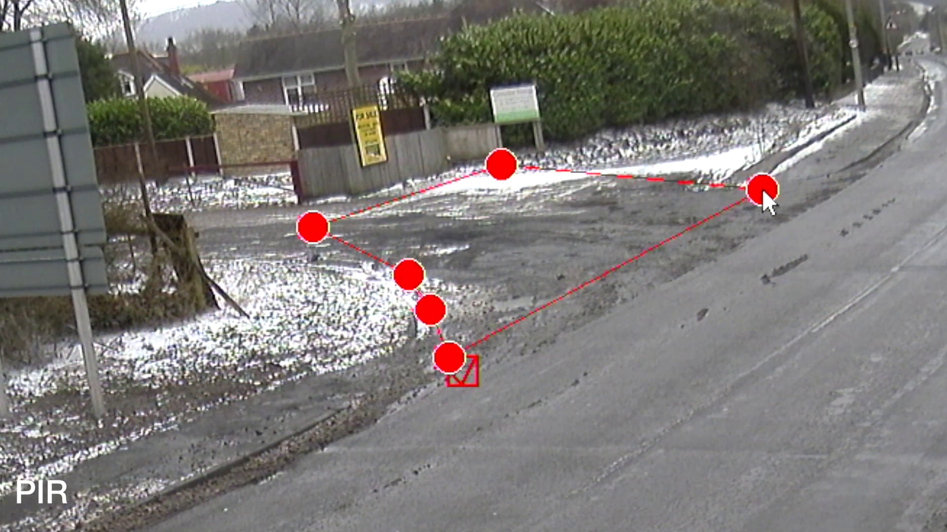
pyautogui.moveTo(419, 309)
pyautogui.mouseDown()
pyautogui.moveTo(408, 321)
pyautogui.moveTo(416, 327)
pyautogui.mouseUp()
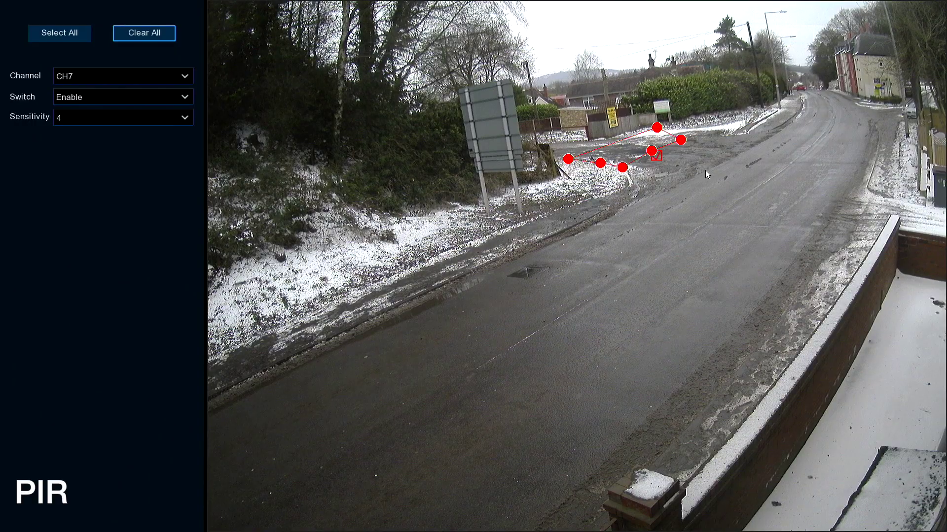
pyautogui.rightClick(665, 147)
pyautogui.click(907, 521)
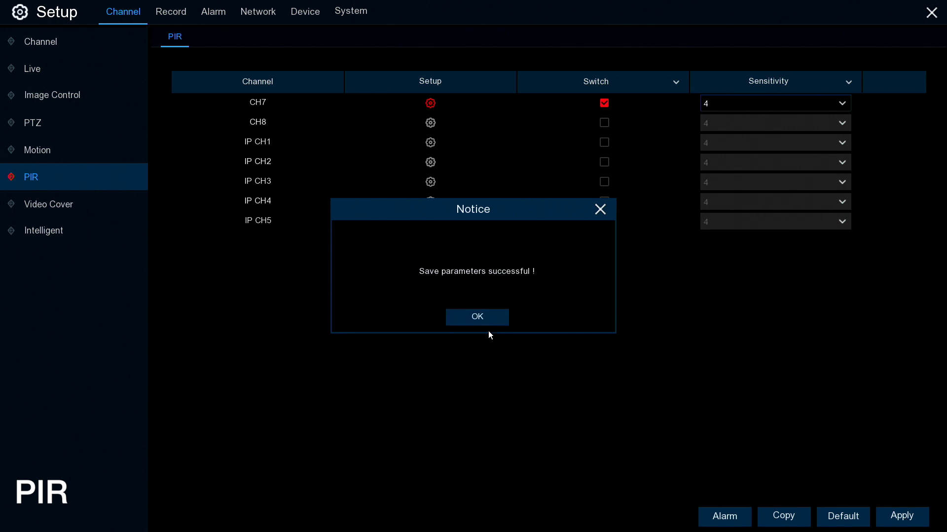
# Dismiss the save notice and recheck CH7's saved PIR detection zone.
pyautogui.click(481, 318)
pyautogui.click(433, 106)
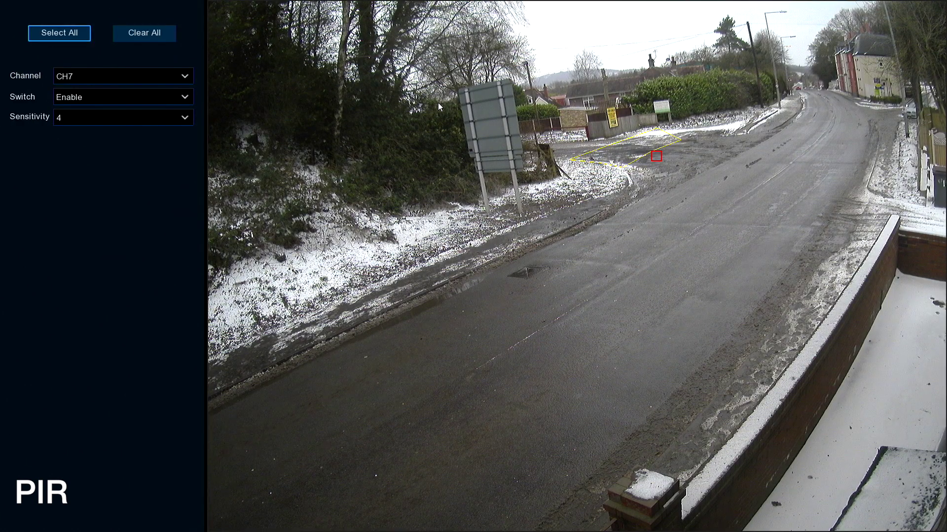
pyautogui.rightClick(50, 182)
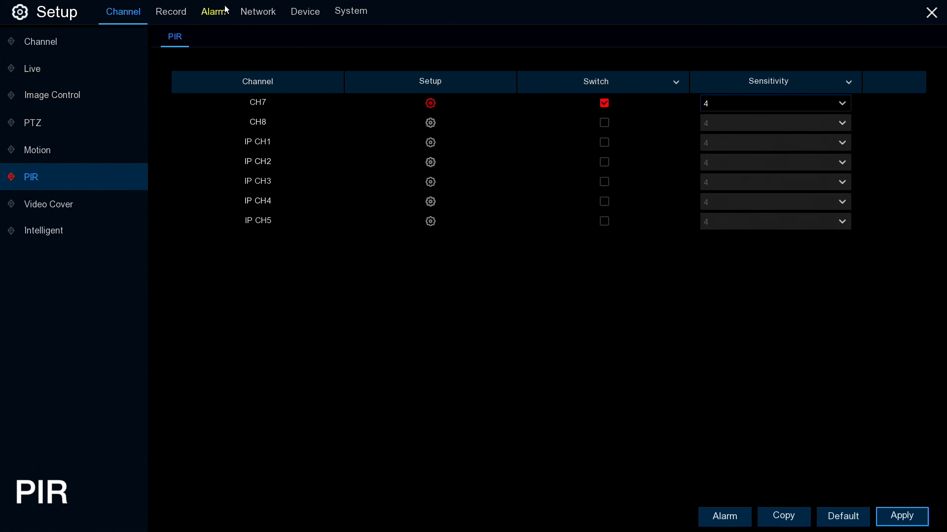
# In CH7's PIR alarm actions, keep the buzzer disabled and post-recording at 30 s.
pyautogui.click(209, 14)
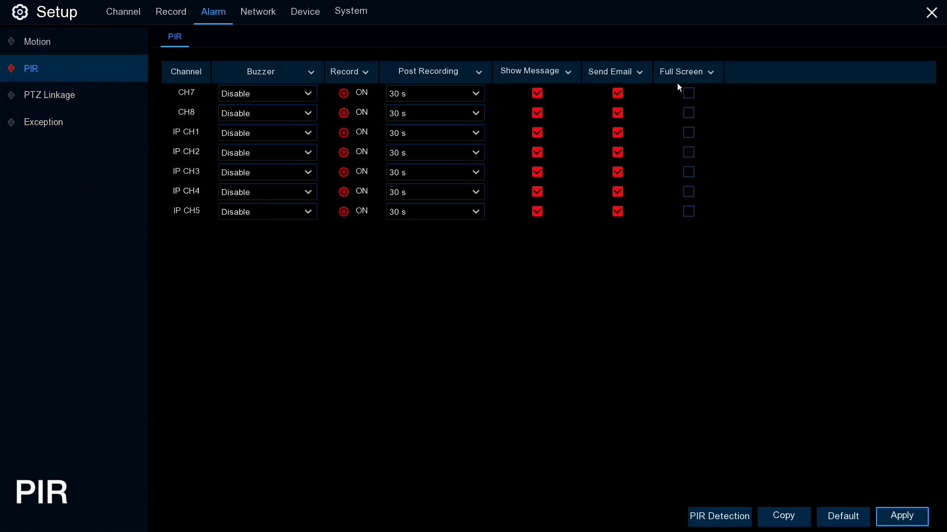
pyautogui.click(270, 93)
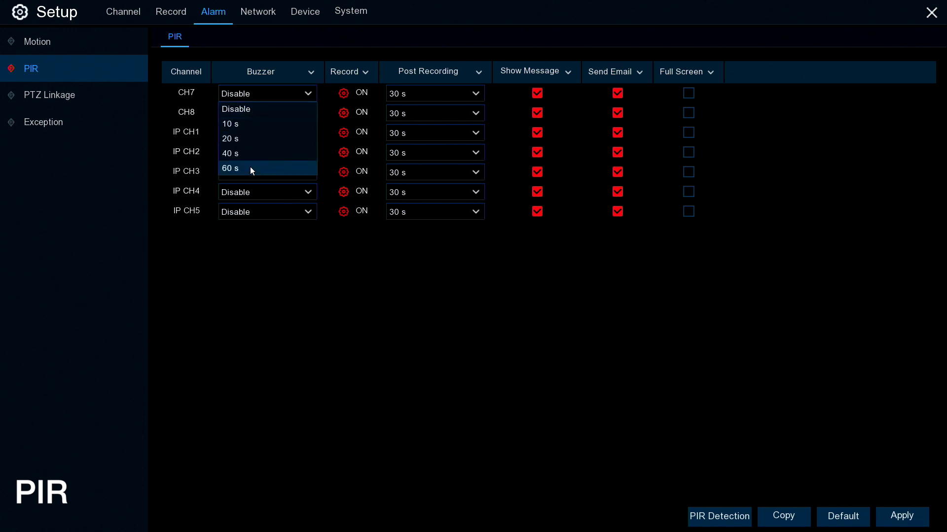
pyautogui.click(250, 113)
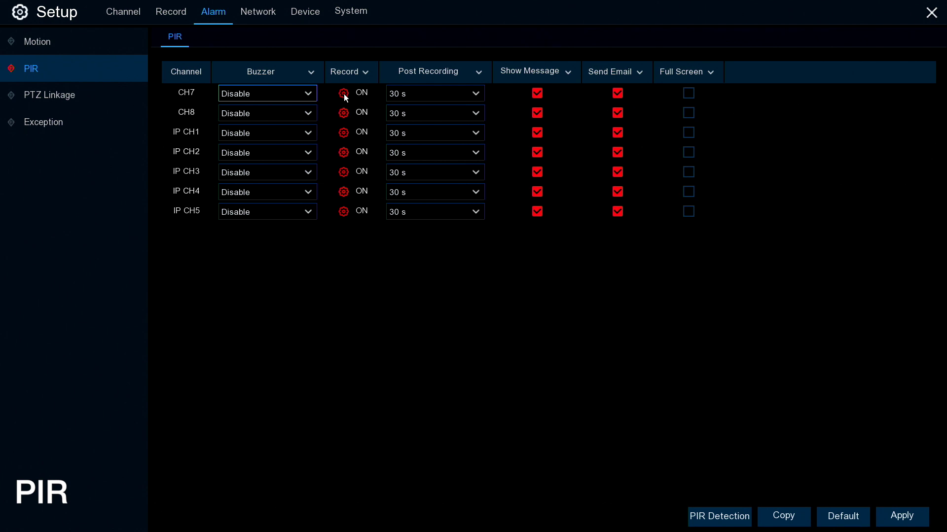
pyautogui.click(343, 93)
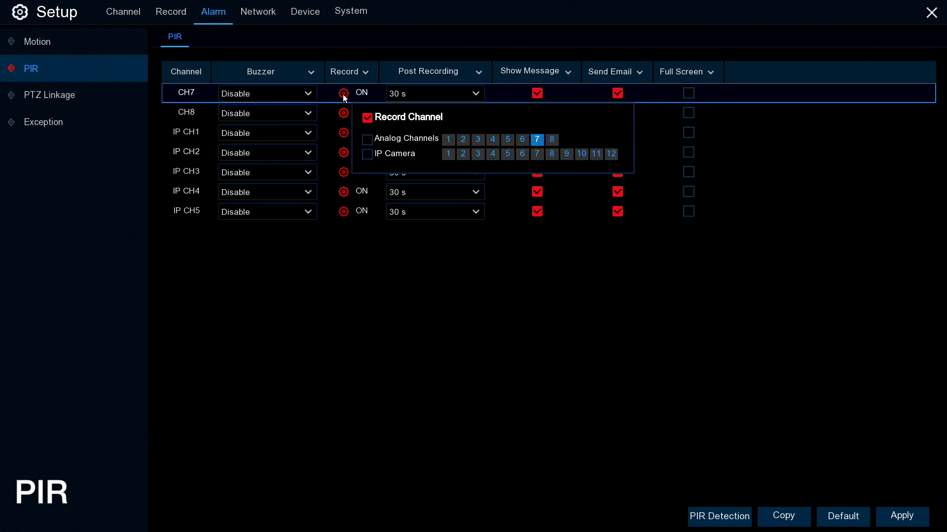
pyautogui.click(448, 90)
pyautogui.click(445, 109)
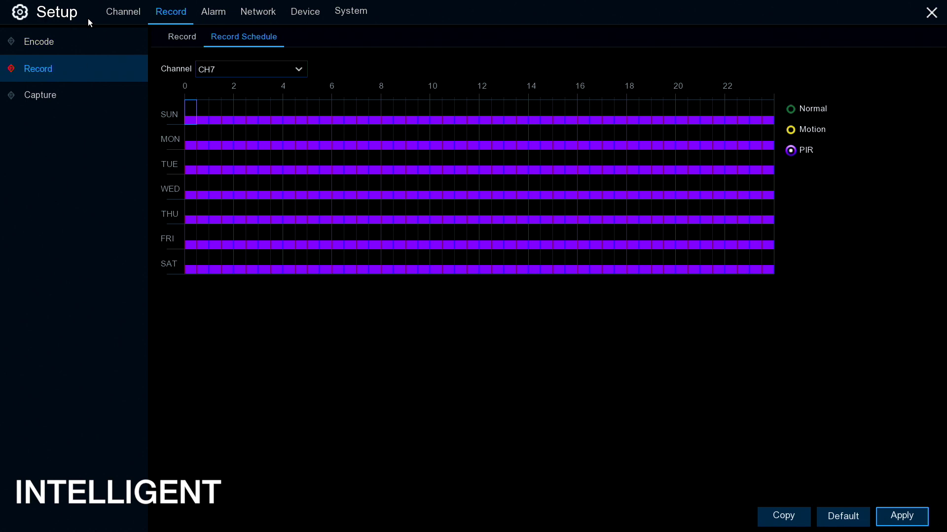
# Fill CH7's Intelligent Schedule grid from SUN 0h through SAT 24h.
pyautogui.click(113, 14)
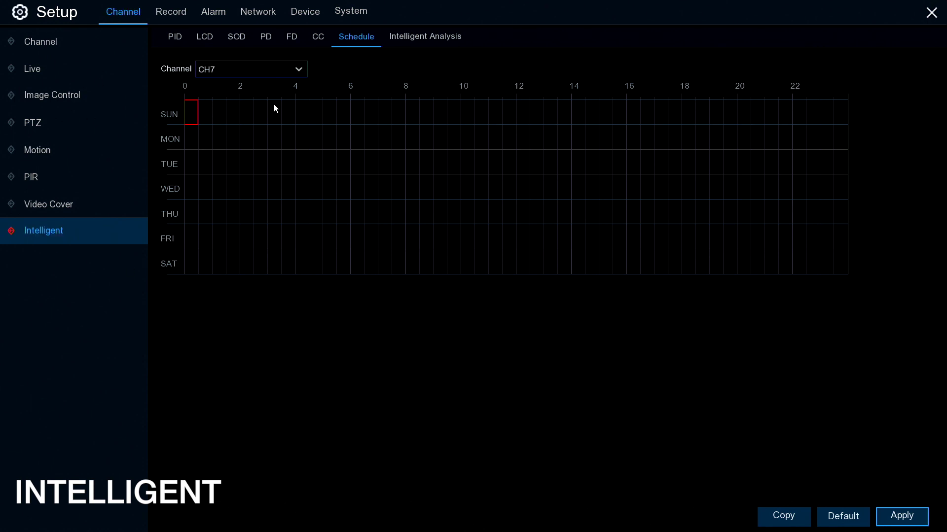
pyautogui.press('Tab')
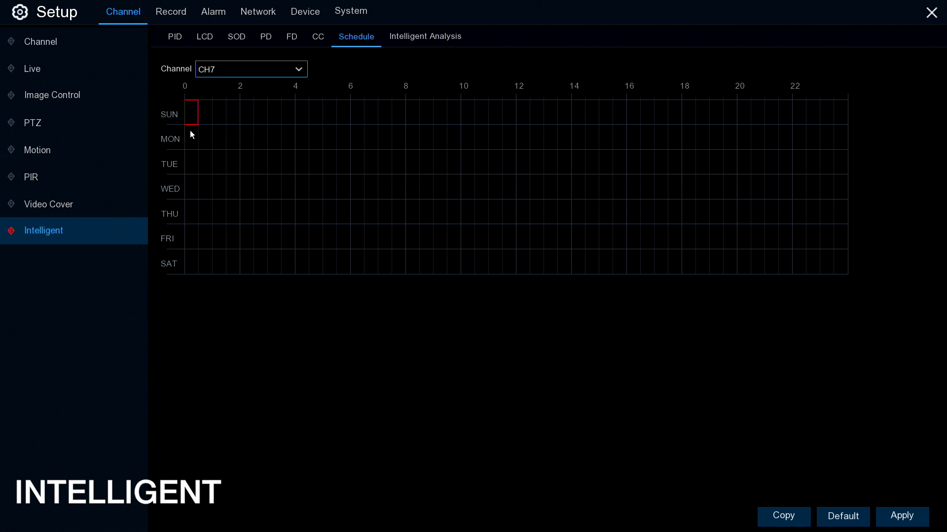
pyautogui.moveTo(192, 107); pyautogui.dragTo(857, 280)
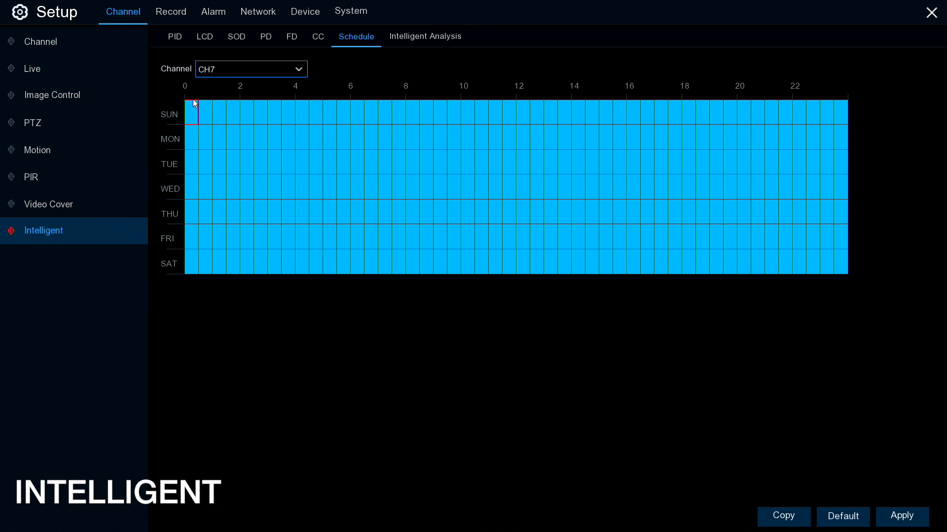